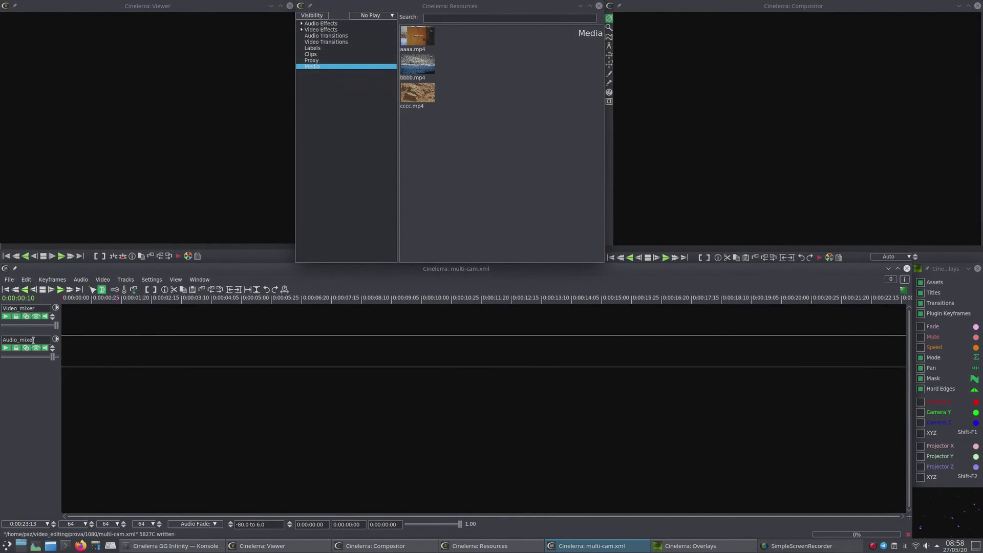
# Select aaaa.mp4, bbbb.mp4 and cccc.mp4 together in the project's Media folder
pyautogui.click(427, 148)
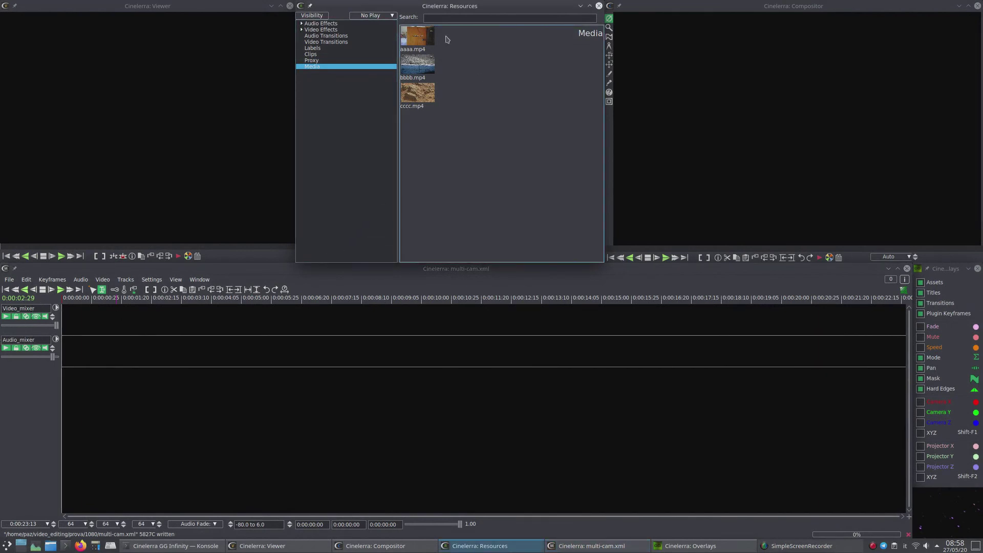
pyautogui.click(430, 43)
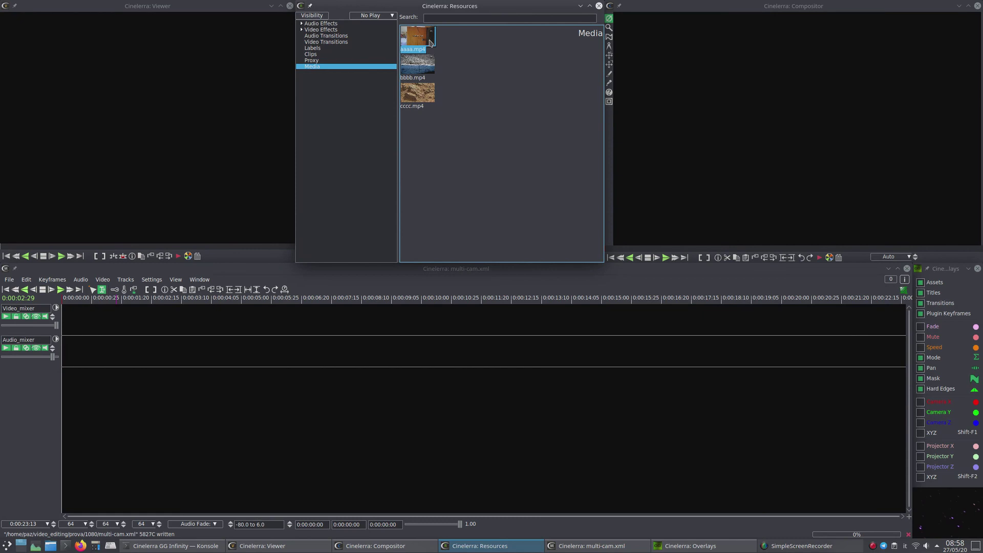
pyautogui.keyDown('ctrl'); pyautogui.click(406, 67); pyautogui.keyUp('ctrl')
pyautogui.keyDown('ctrl'); pyautogui.click(417, 99); pyautogui.keyUp('ctrl')
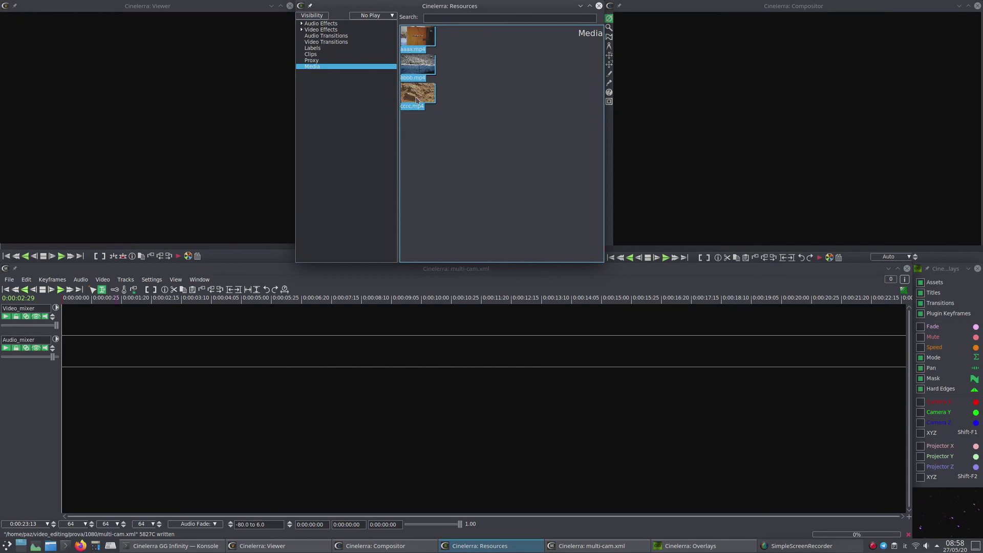
# Open the three clips as Mixer 1–3 tracks with viewers, placing the Mixer 3 viewer top right
pyautogui.rightClick(413, 34)
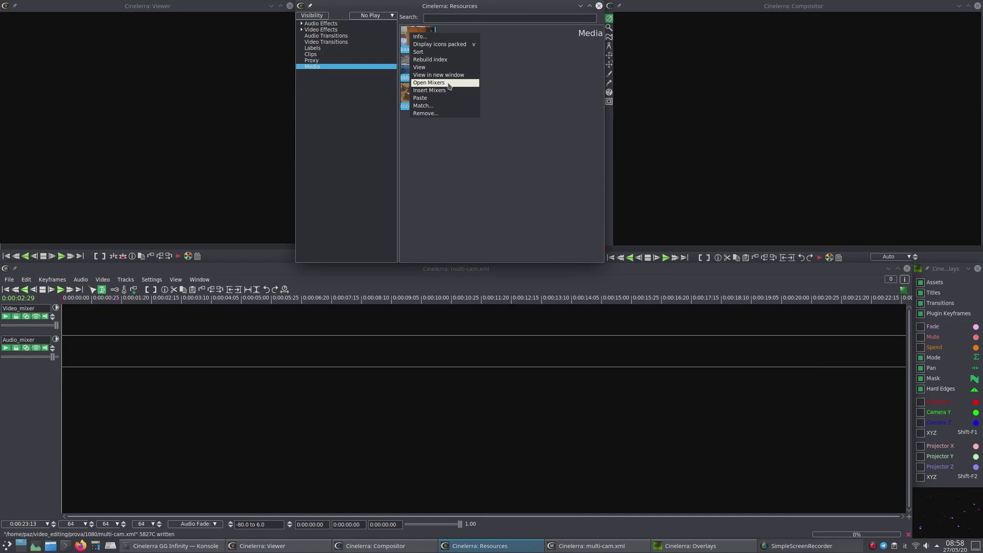
pyautogui.click(433, 83)
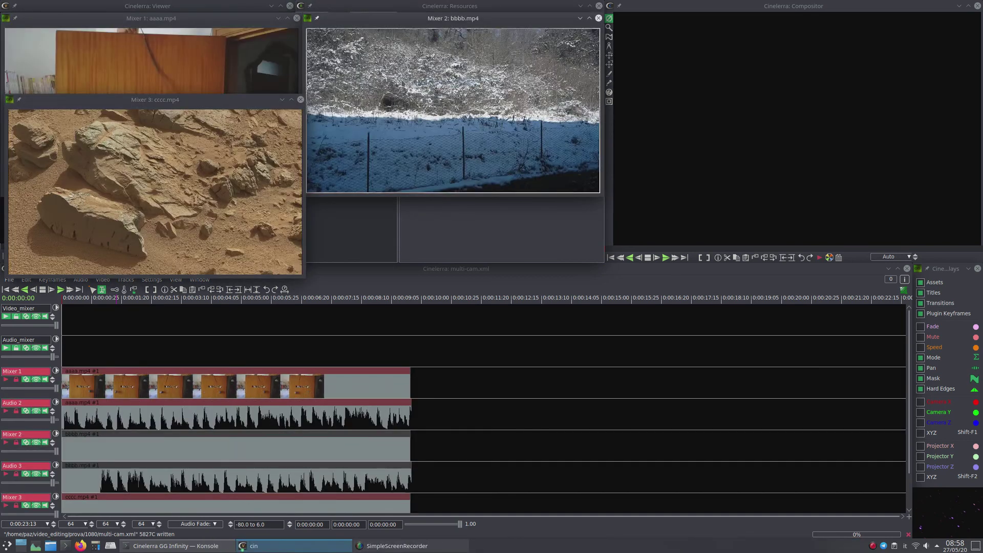
pyautogui.moveTo(121, 102); pyautogui.dragTo(717, 18)
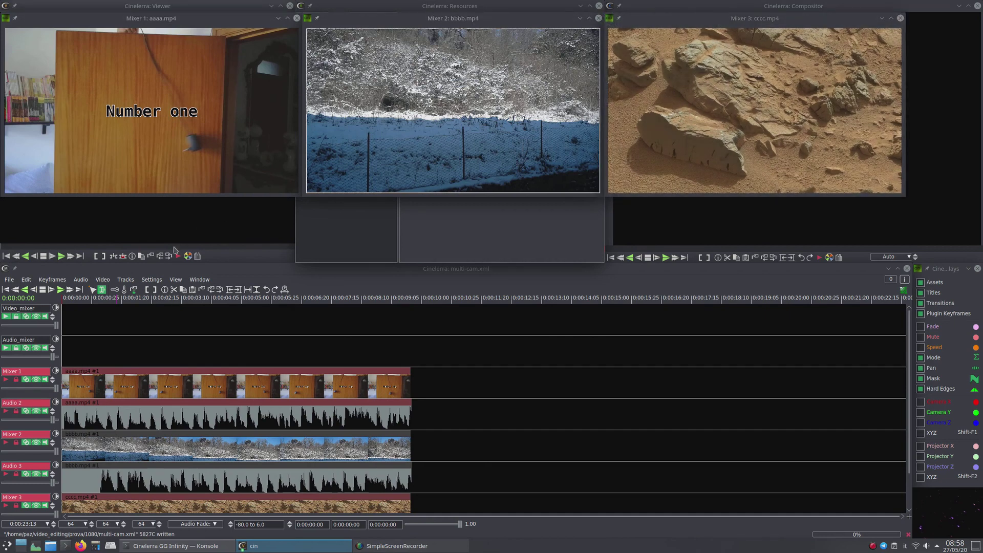
pyautogui.click(718, 19)
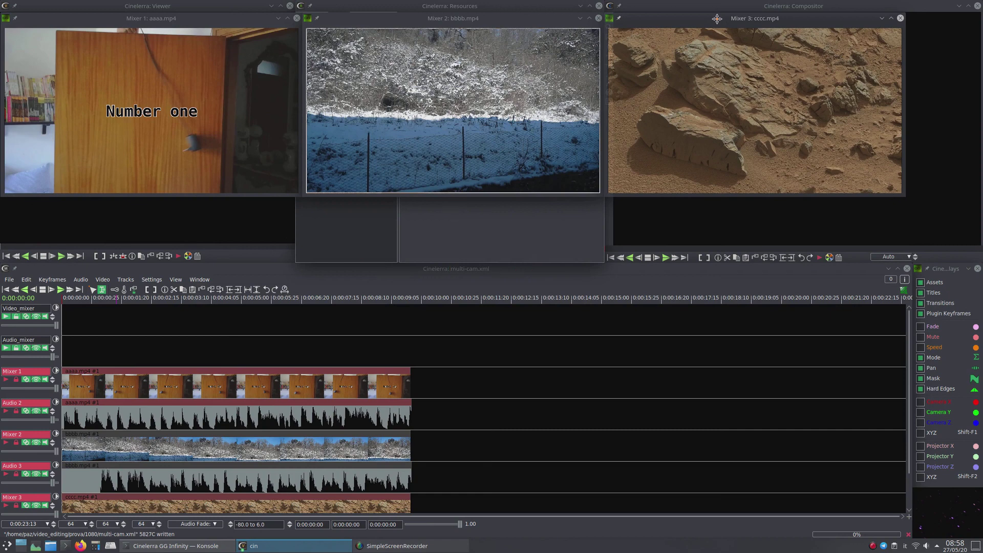
# Scroll through the timeline to review the Mixer 1–3 video and audio tracks
pyautogui.scroll(-2, 326, 445)
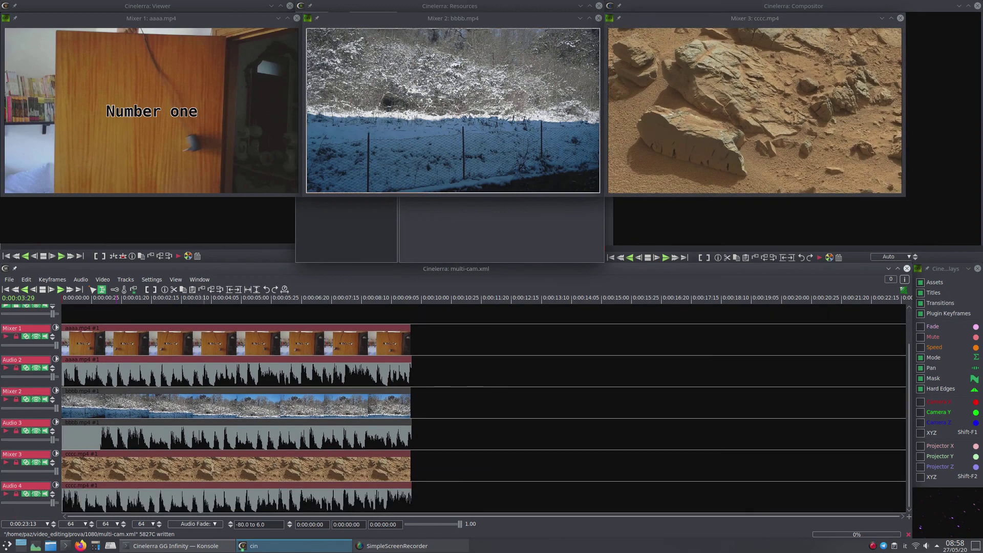
pyautogui.scroll(2, 327, 445)
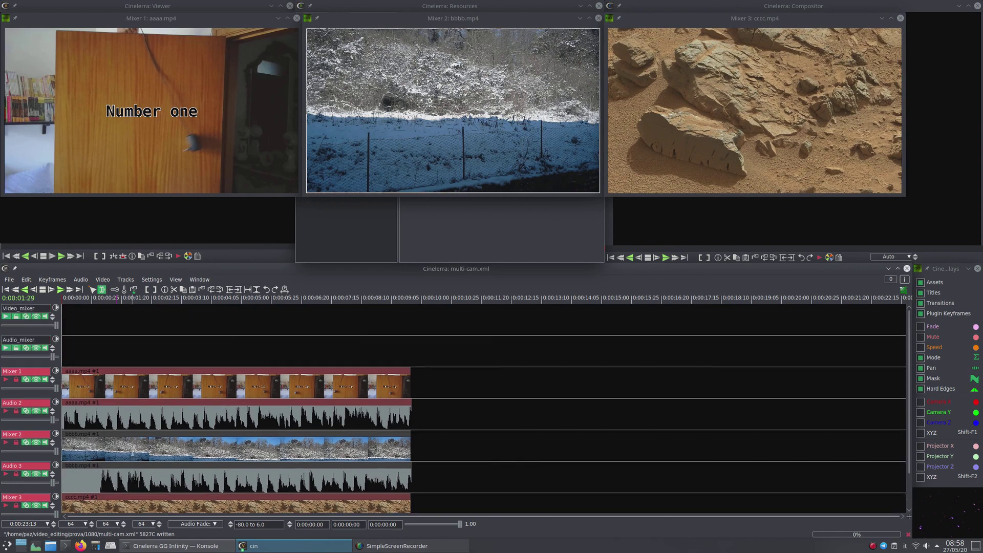
pyautogui.scroll(-2, 837, 320)
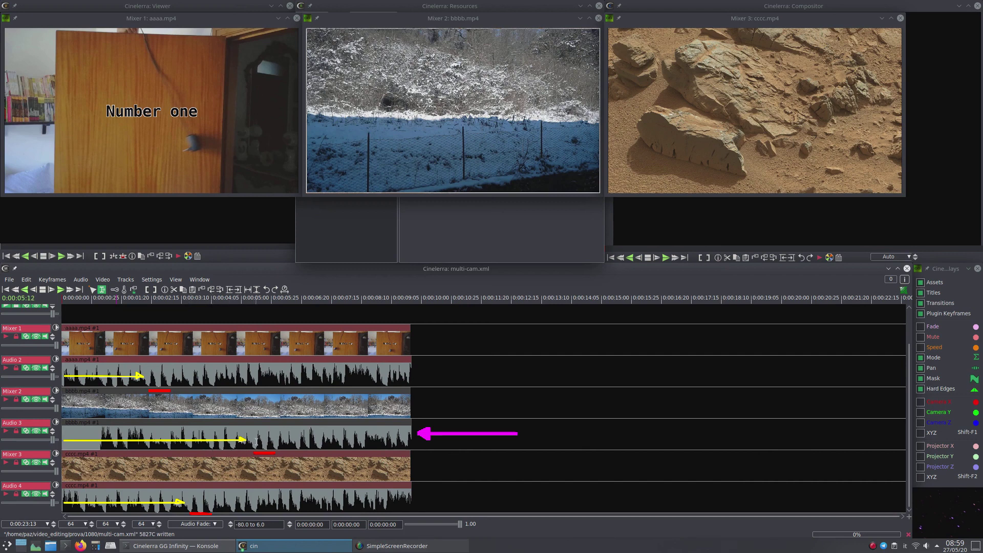
# Set in/out points at 5:11 and 5:28, then select all tracks from the start to 0:00:10:00
pyautogui.moveTo(255, 440); pyautogui.dragTo(275, 439)
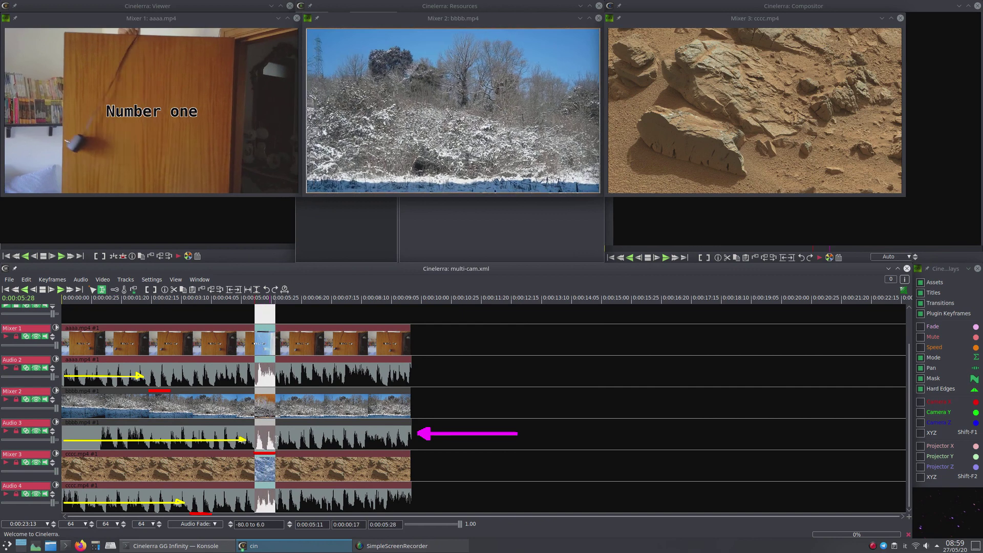
pyautogui.click(265, 423)
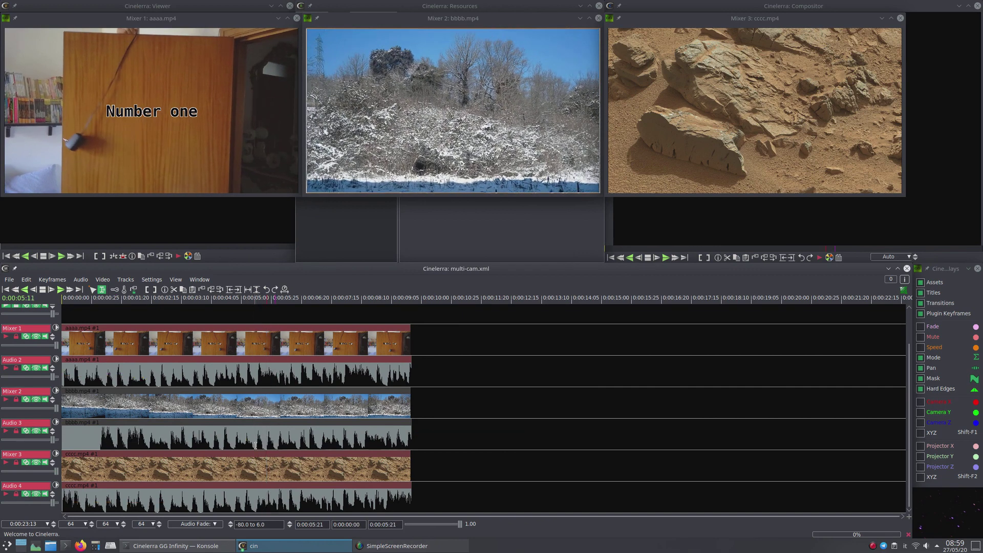
pyautogui.click(155, 290)
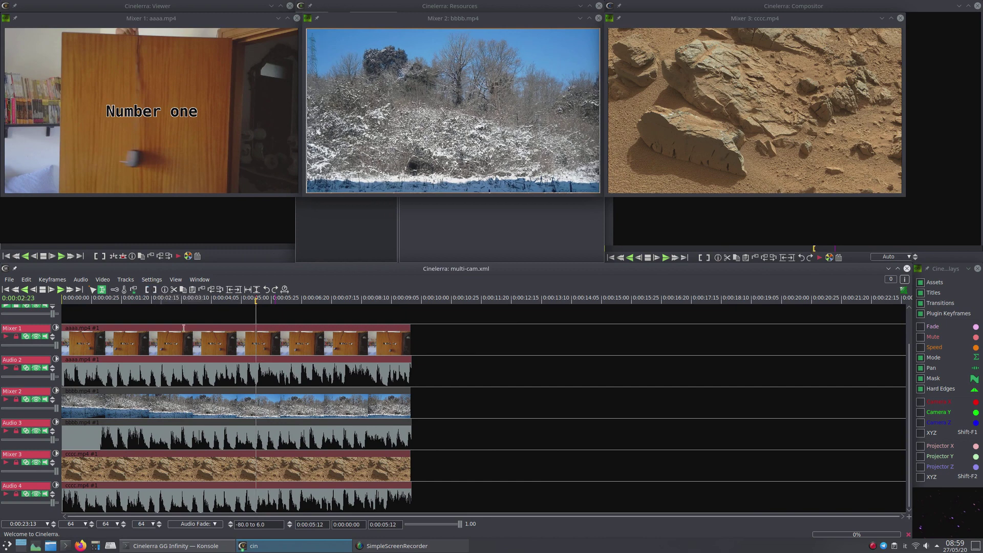
pyautogui.click(275, 449)
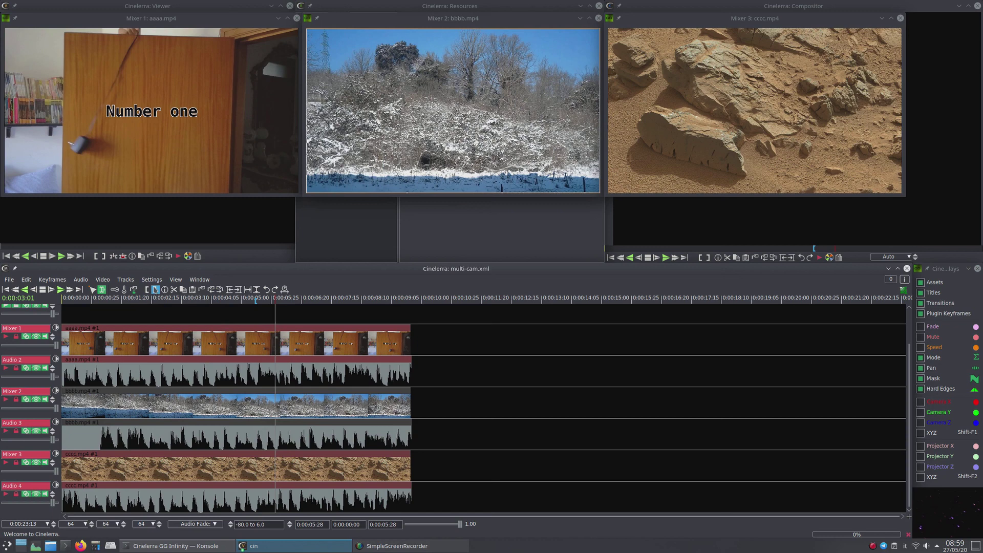
pyautogui.click(154, 289)
pyautogui.moveTo(418, 394); pyautogui.dragTo(60, 353)
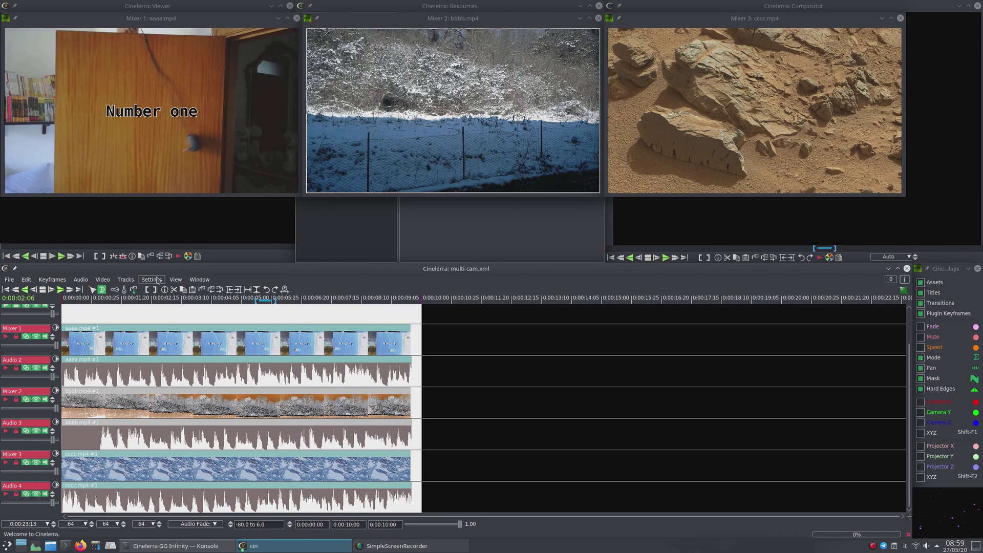
# Open Window > Mixers > Align mixers and move the dialog up over the viewer area
pyautogui.click(195, 280)
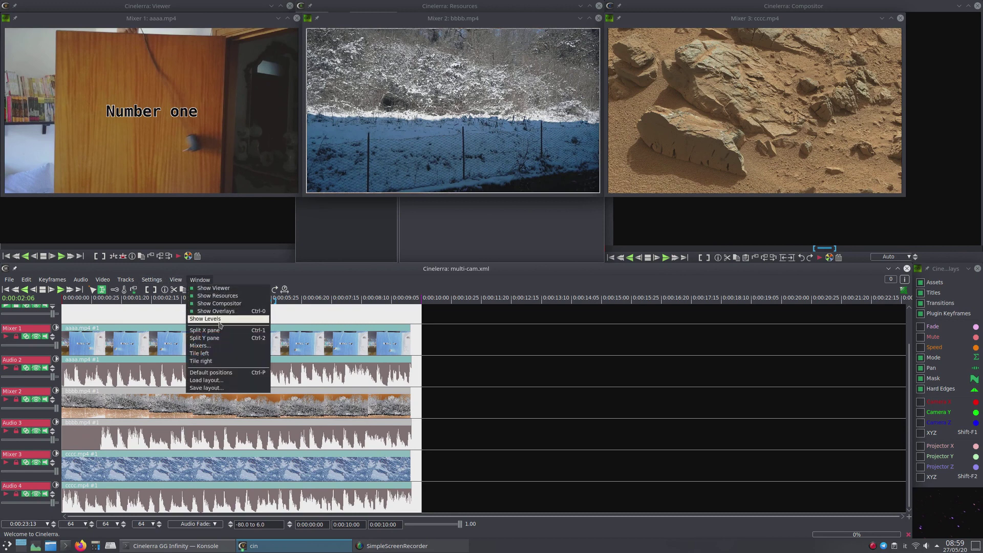
pyautogui.moveTo(230, 346)
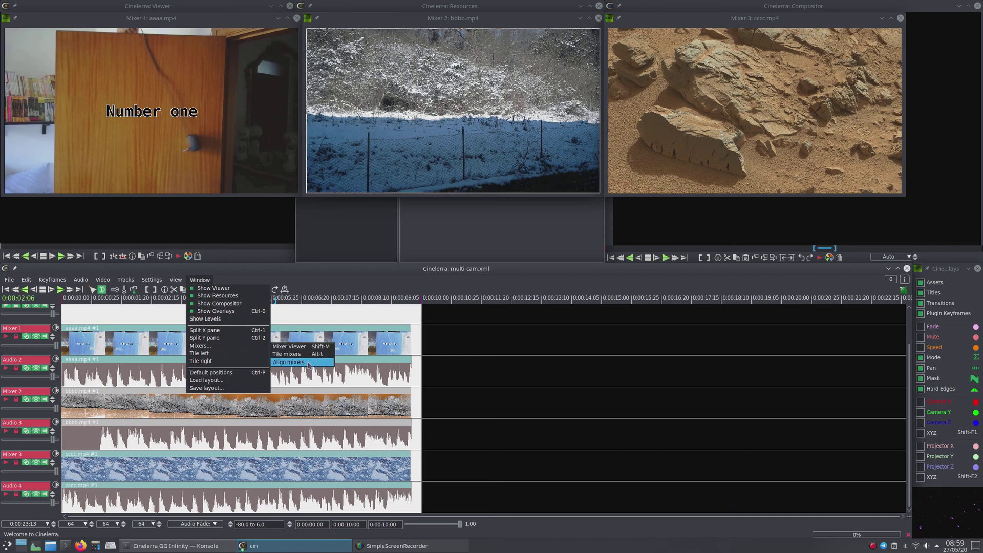
pyautogui.click(309, 363)
pyautogui.moveTo(480, 369); pyautogui.dragTo(427, 112)
# Move the timeline insertion point back to the very start via Audio 3
pyautogui.click(254, 291)
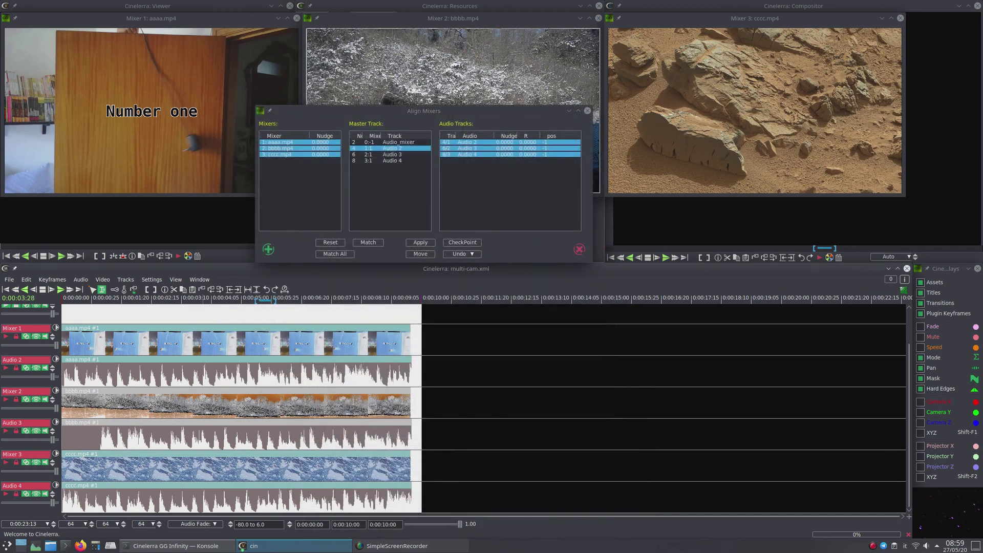
pyautogui.click(232, 438)
pyautogui.press('Home')
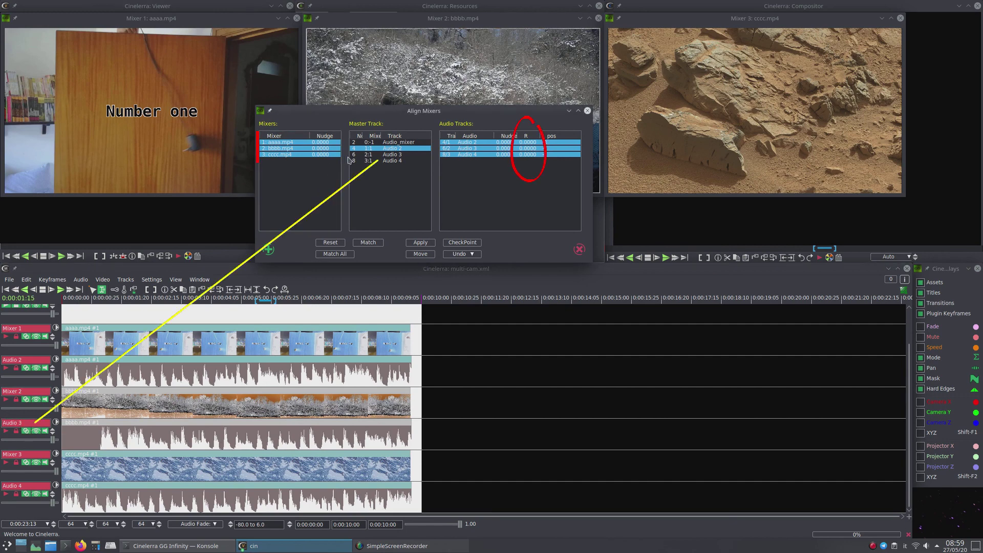
# Make Audio 3 the only master track and match all three mixers' sync offsets
pyautogui.click(385, 155)
pyautogui.click(394, 155)
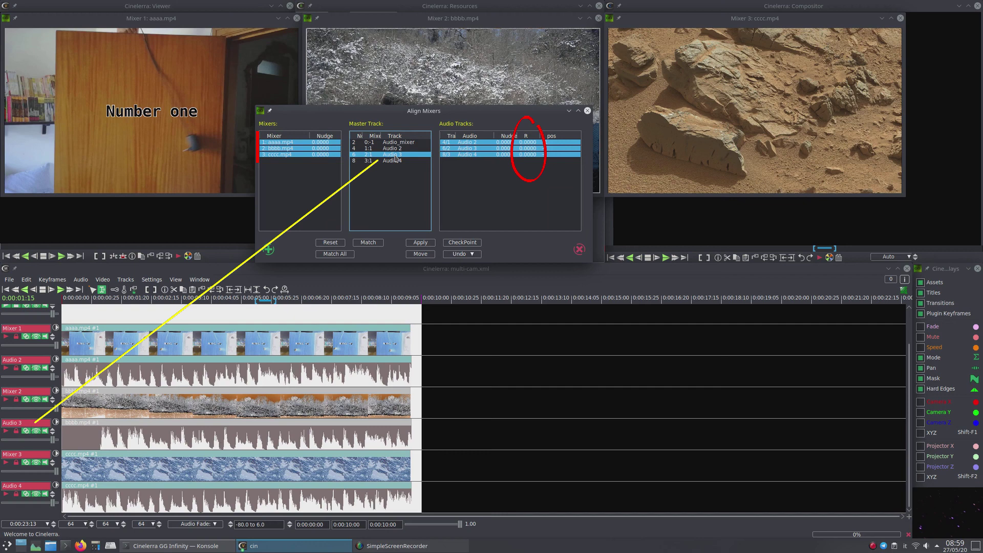
pyautogui.click(278, 148)
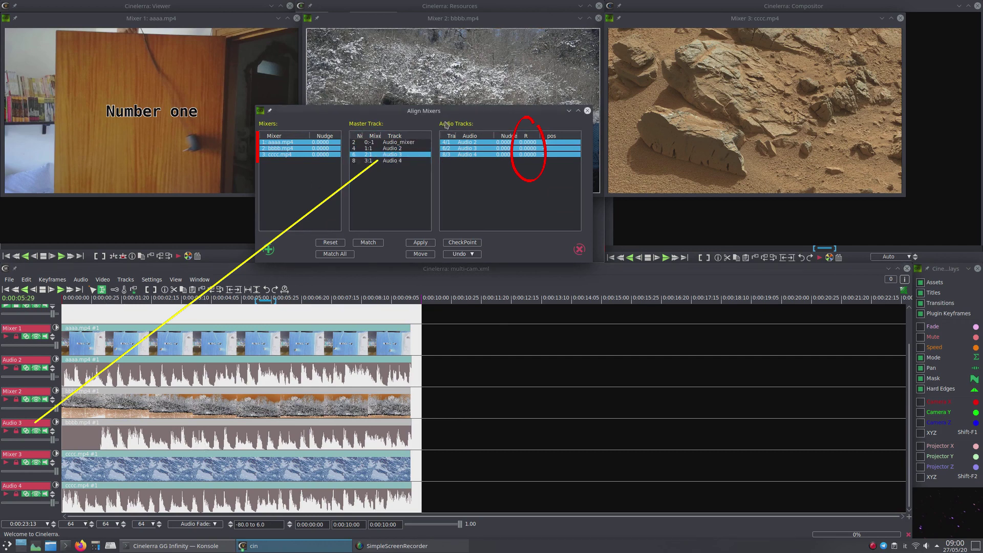
pyautogui.click(374, 246)
# Apply the nudges (2.9667 for aaaa.mp4, 1.8000 for cccc.mp4) and close Align Mixers with OK
pyautogui.click(421, 243)
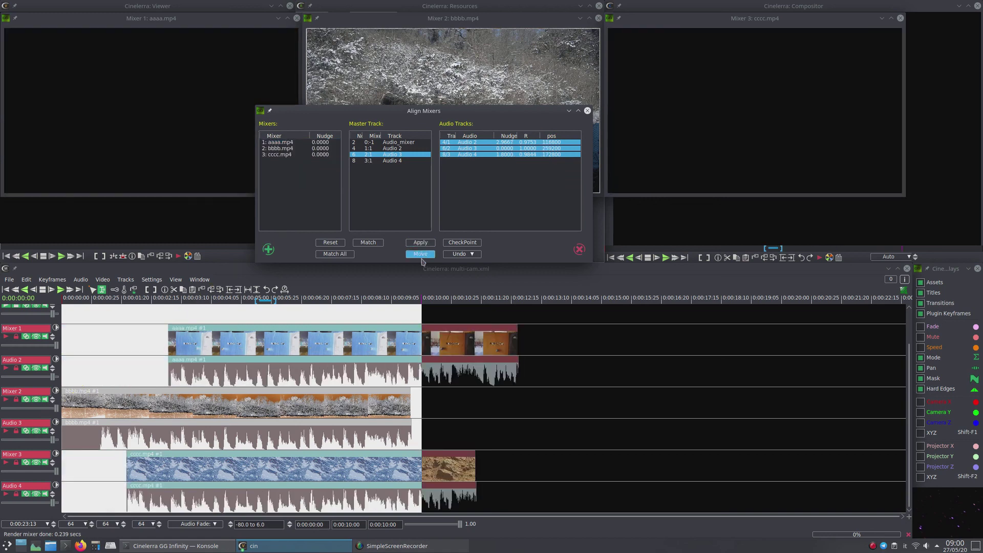
pyautogui.click(323, 410)
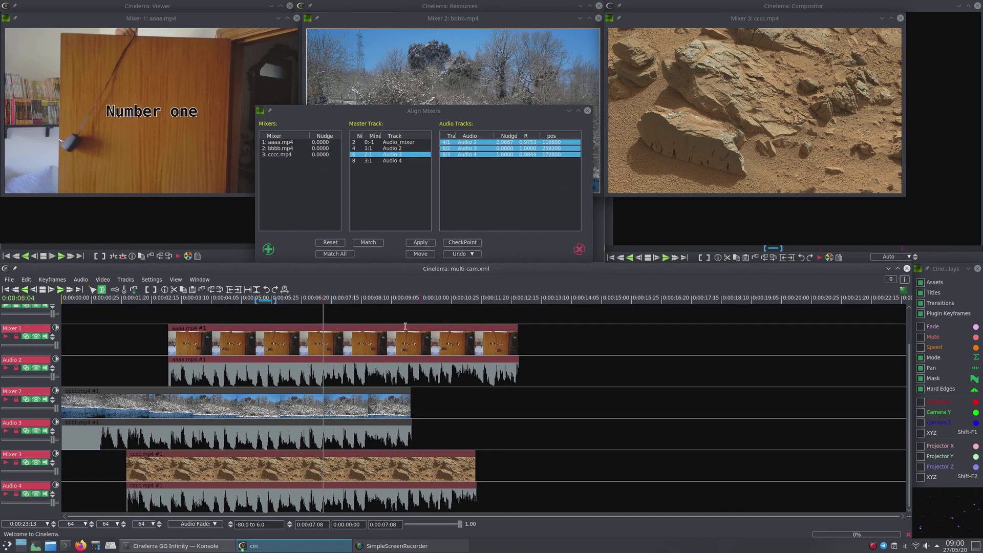
pyautogui.click(268, 249)
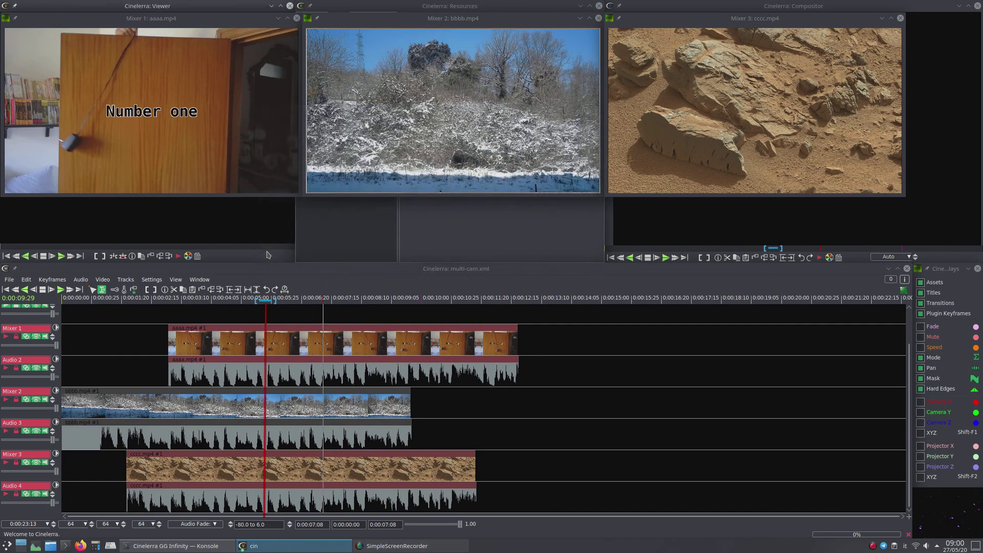
# Rewind, play, and cut to the Mixer 2 bbbb.mp4 camera for the first ~2 seconds
pyautogui.click(14, 290)
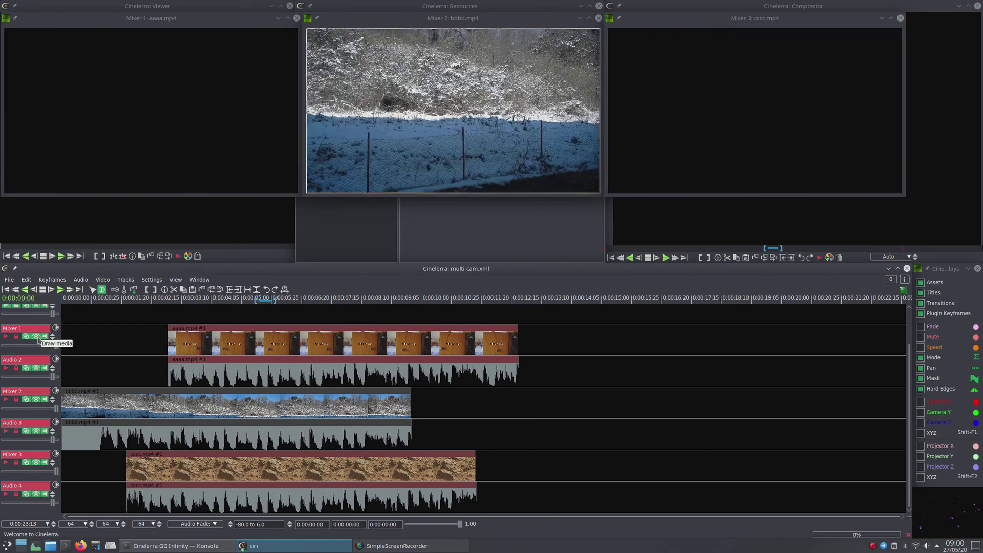
pyautogui.click(65, 305)
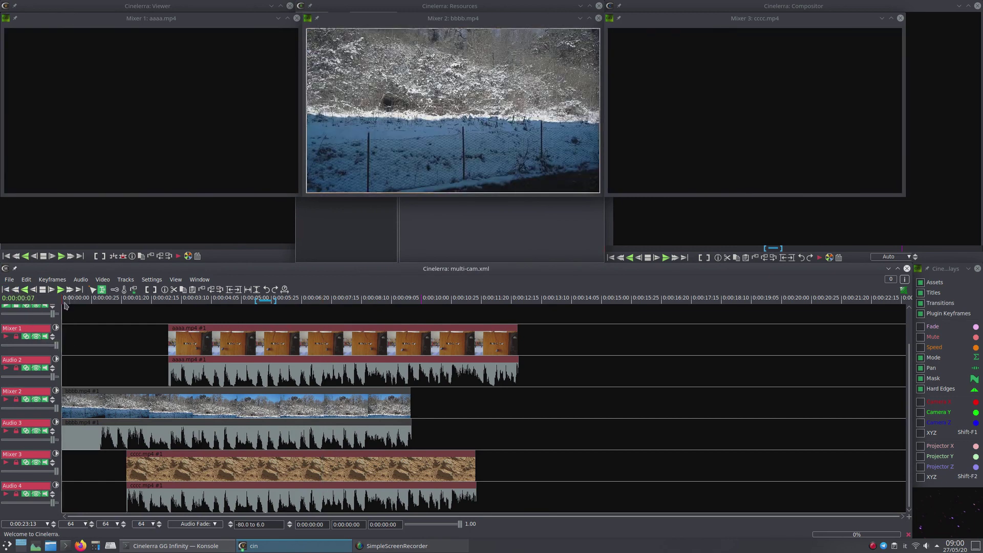
pyautogui.click(63, 303)
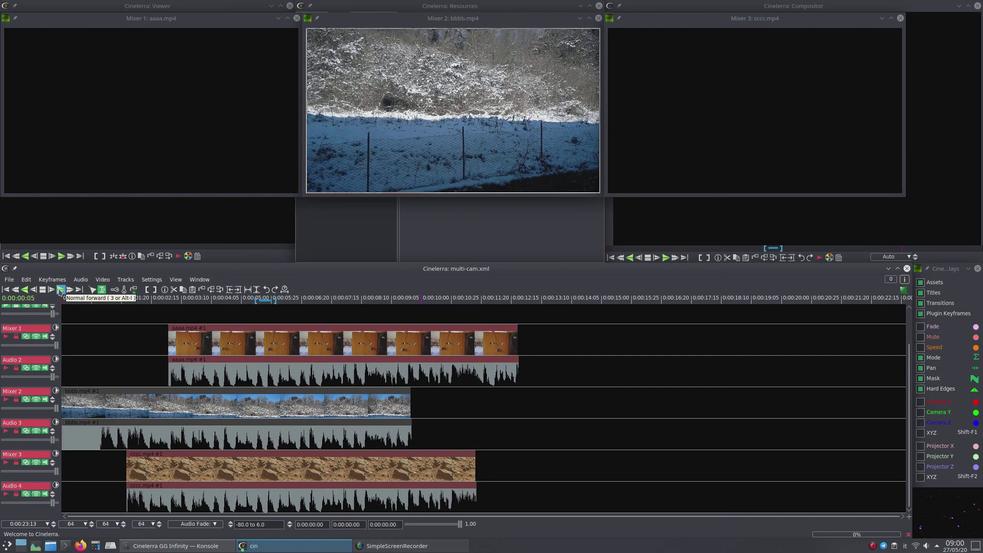
pyautogui.click(61, 290)
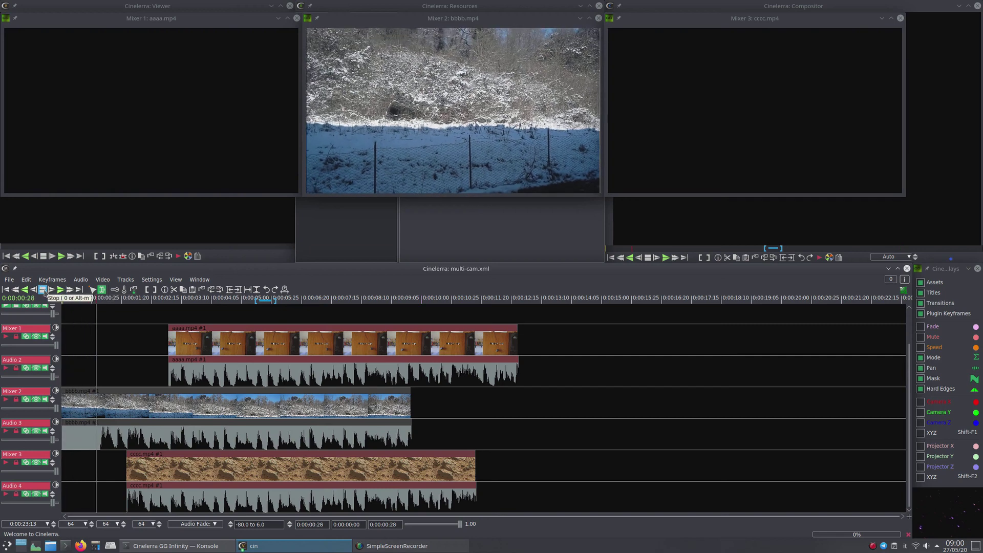
pyautogui.click(42, 290)
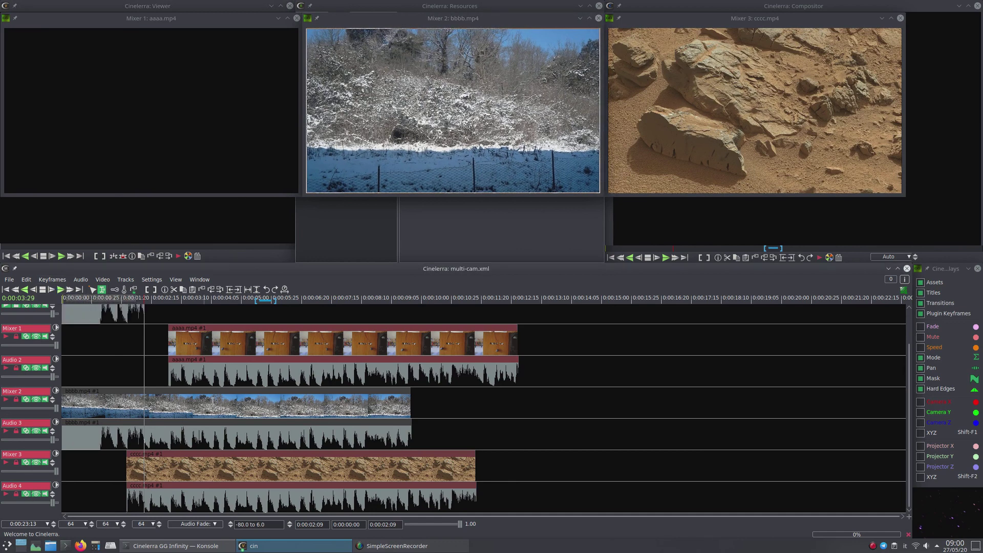
pyautogui.scroll(2, 196, 390)
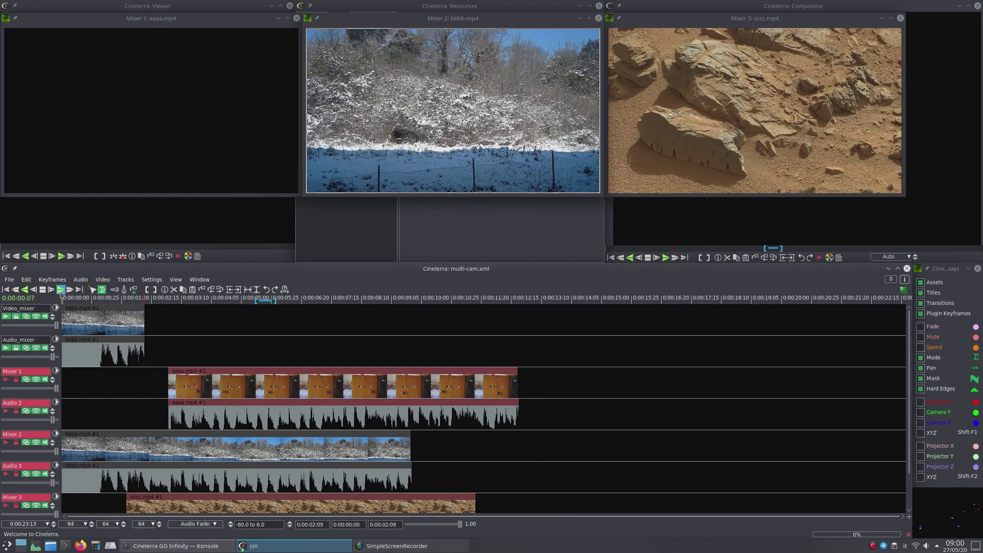
# Record further camera cuts including cccc.mp4 to about 0:00:12, then stop and rewind
pyautogui.click(60, 290)
pyautogui.click(43, 290)
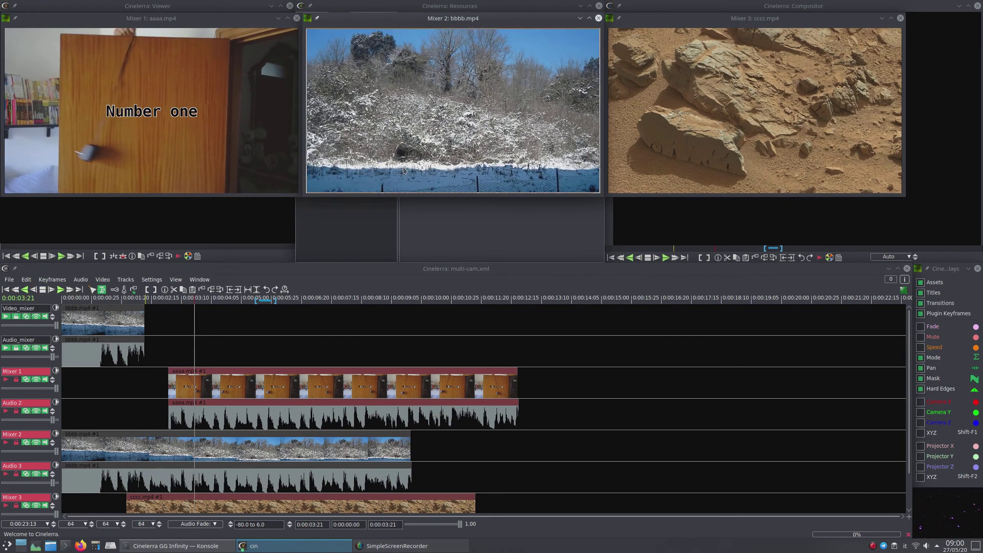
pyautogui.click(252, 126)
pyautogui.click(718, 123)
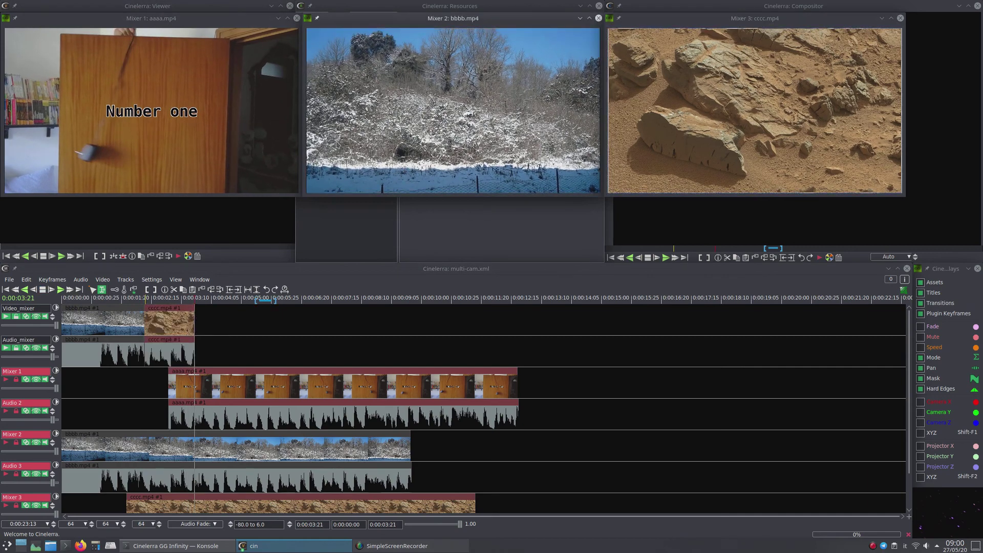
pyautogui.click(60, 290)
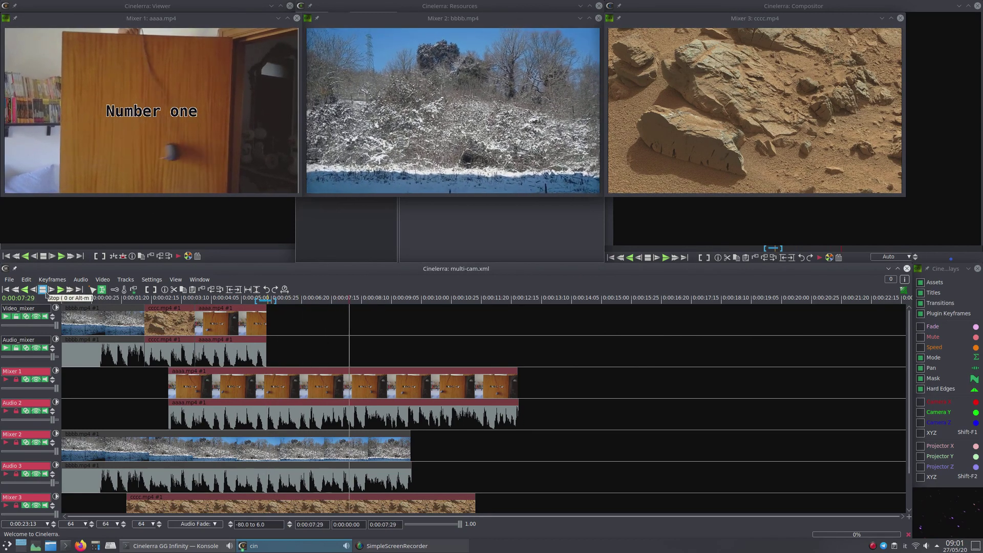
pyautogui.click(44, 291)
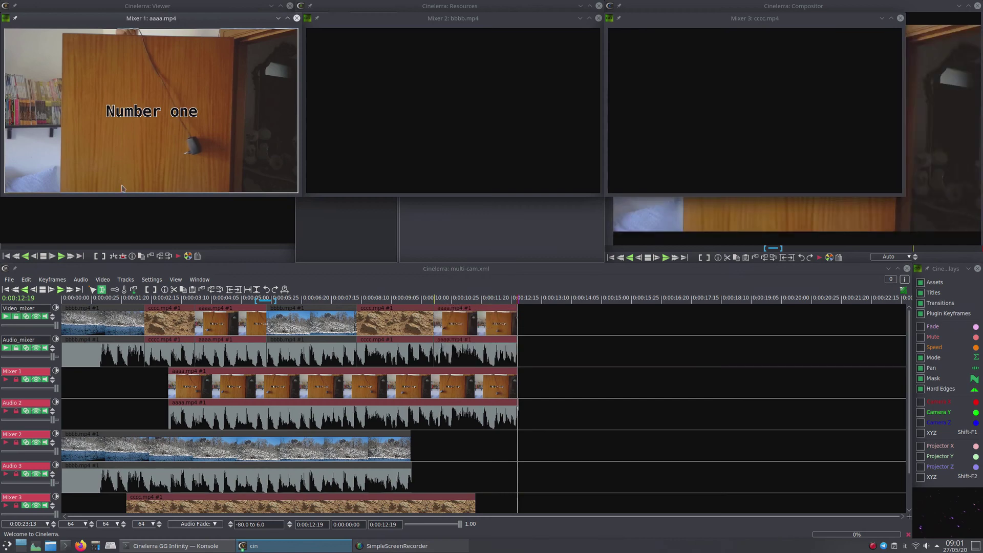
pyautogui.click(6, 290)
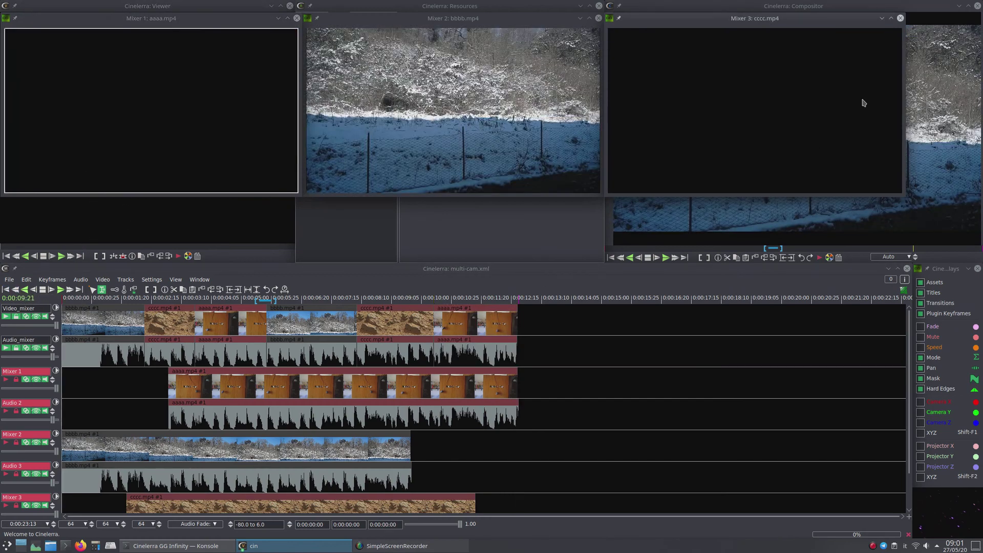
pyautogui.click(797, 173)
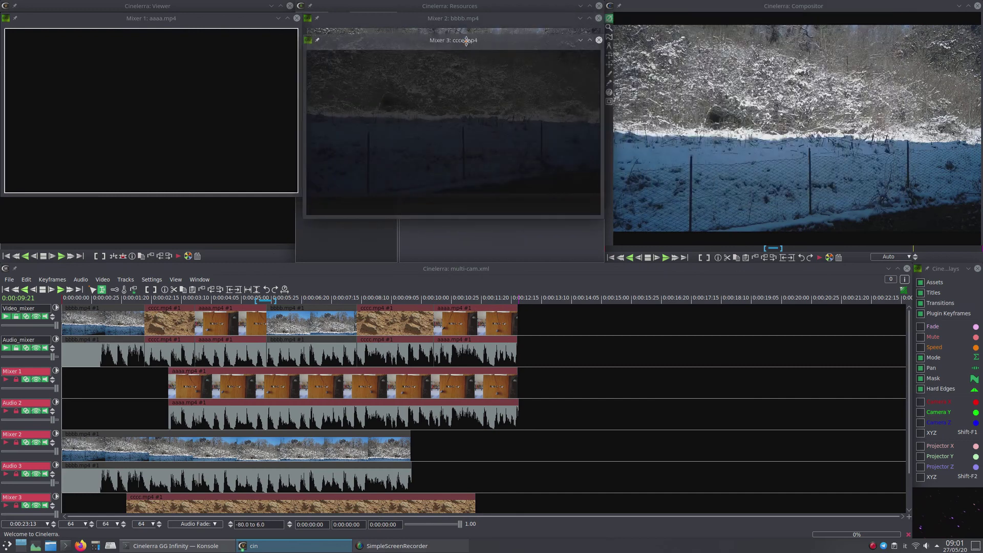